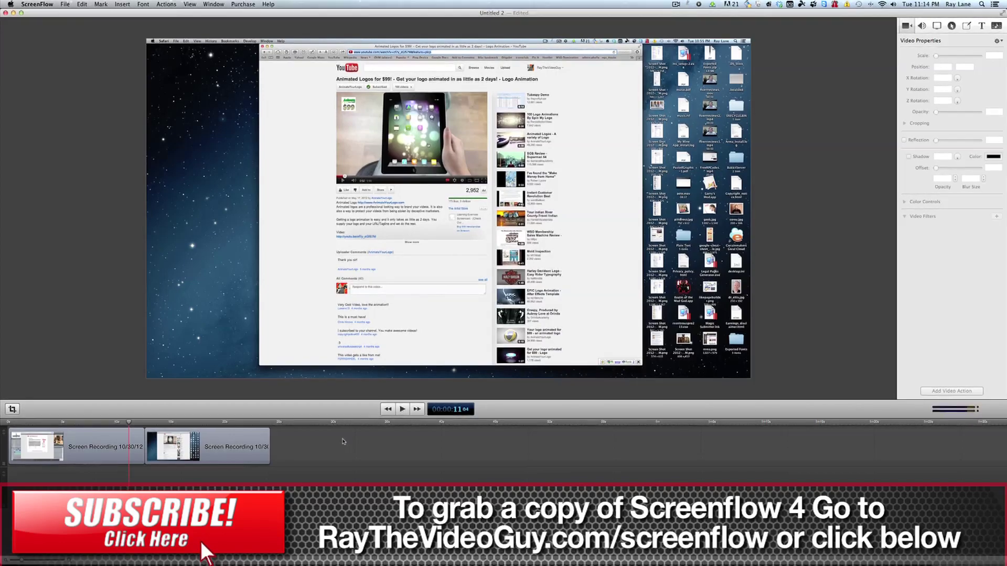
Scale the first clip to 246% and reposition it to 0, -822 so the web page header shows.
key("super+a")
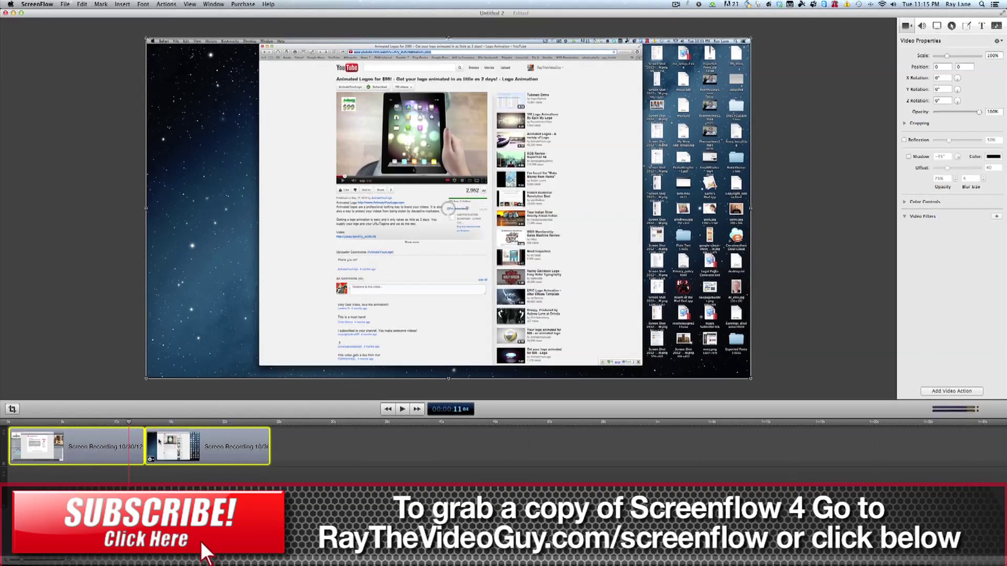
left_click(168, 389)
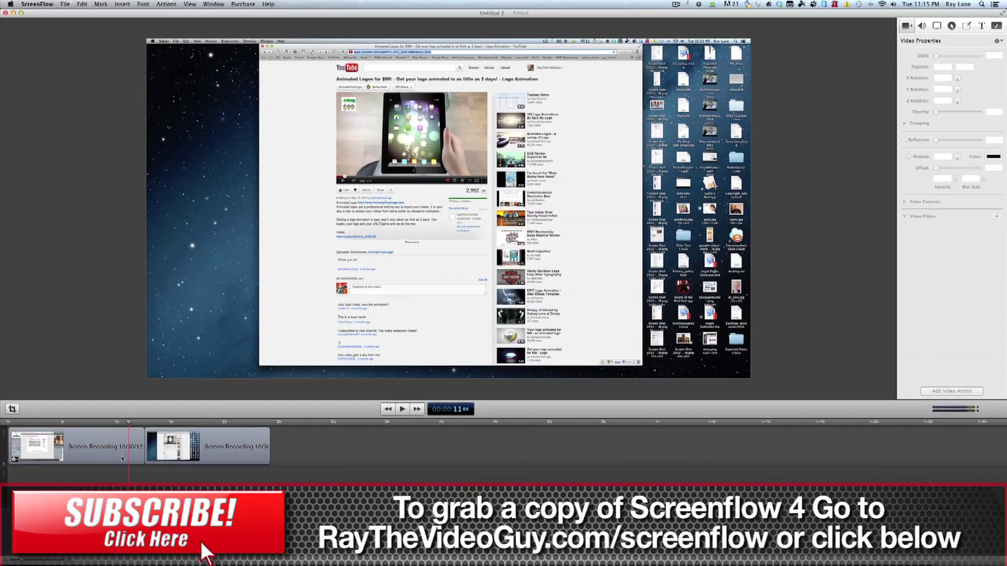
left_click(173, 375)
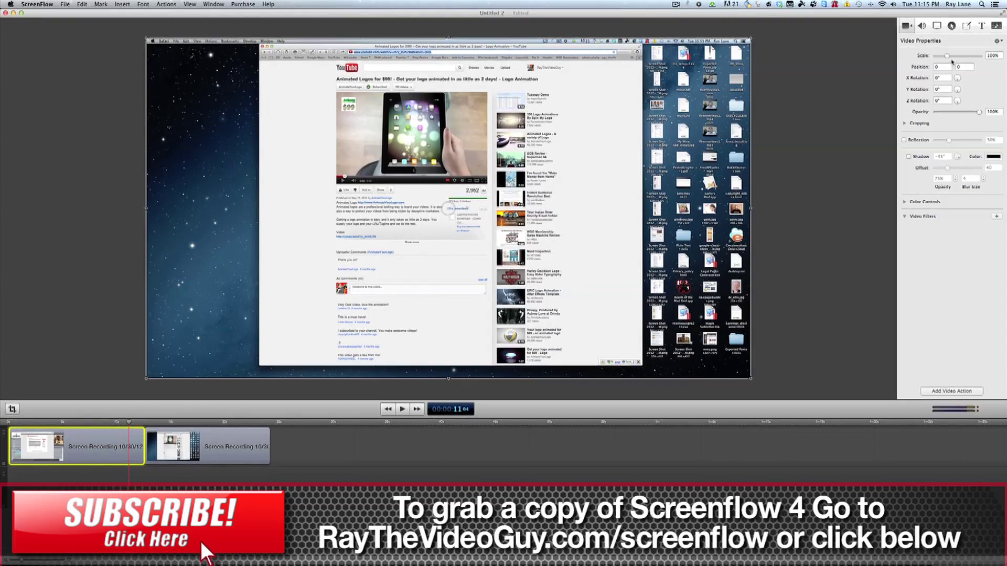
left_click_drag(947, 55, 962, 57)
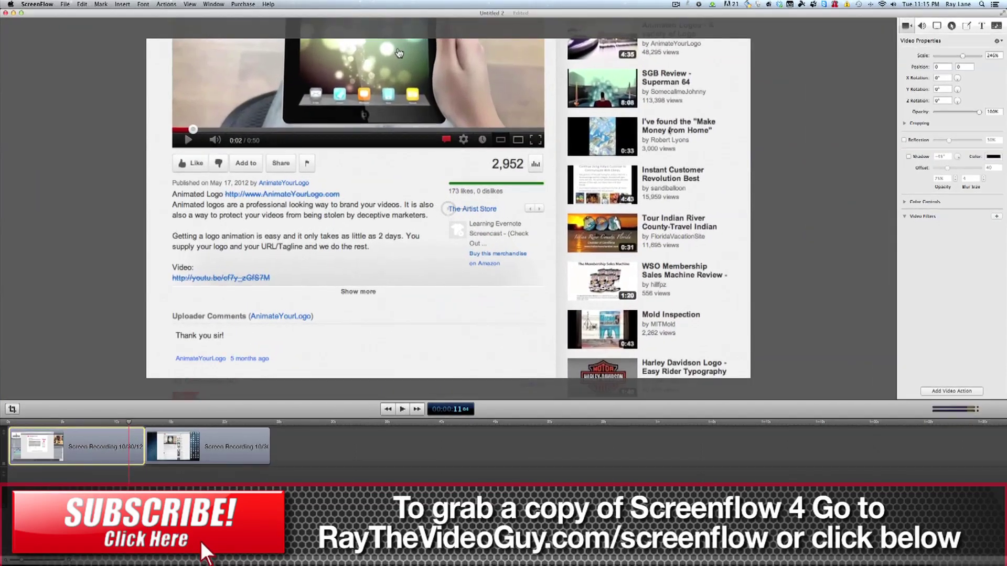
left_click_drag(671, 132, 670, 294)
left_click_drag(399, 217, 399, 247)
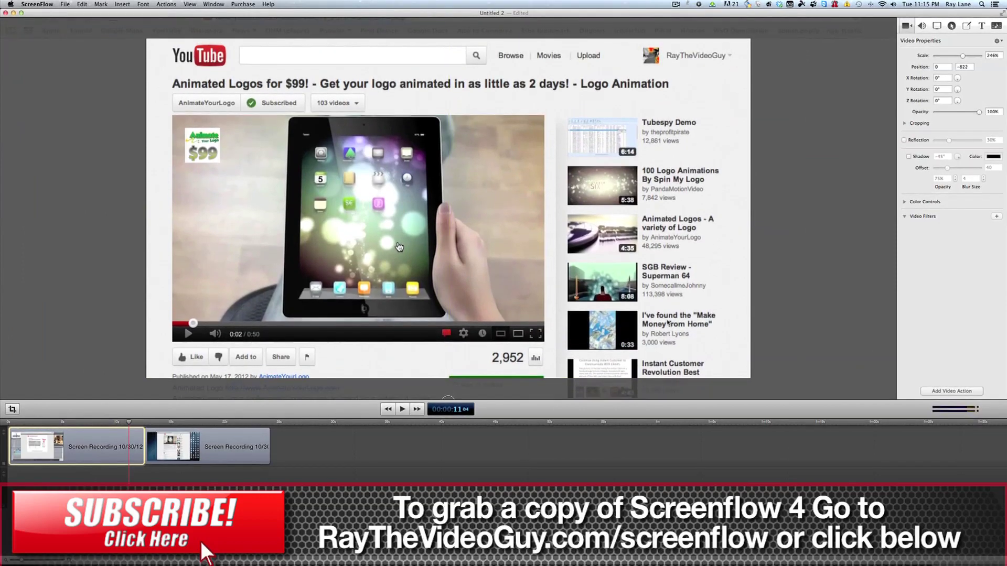
Scrub across the cut to compare the framing of the first and second clips.
left_click(119, 422)
left_click_drag(120, 424, 149, 426)
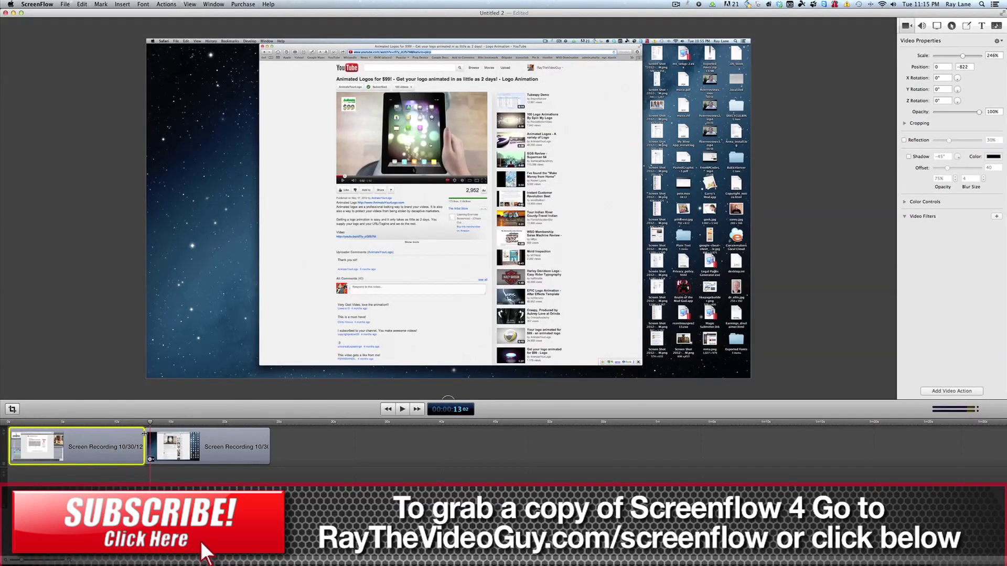
left_click(134, 423)
left_click_drag(133, 424, 149, 425)
left_click_drag(149, 424, 132, 425)
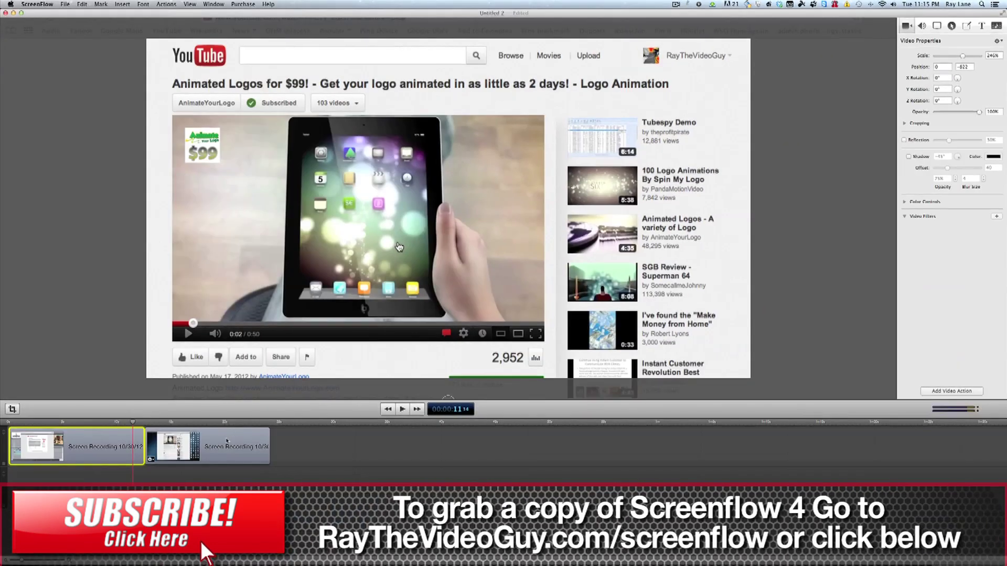
Set the second clip's scale to 246% and reposition it to 0, -812 to resemble the first clip.
left_click(190, 422)
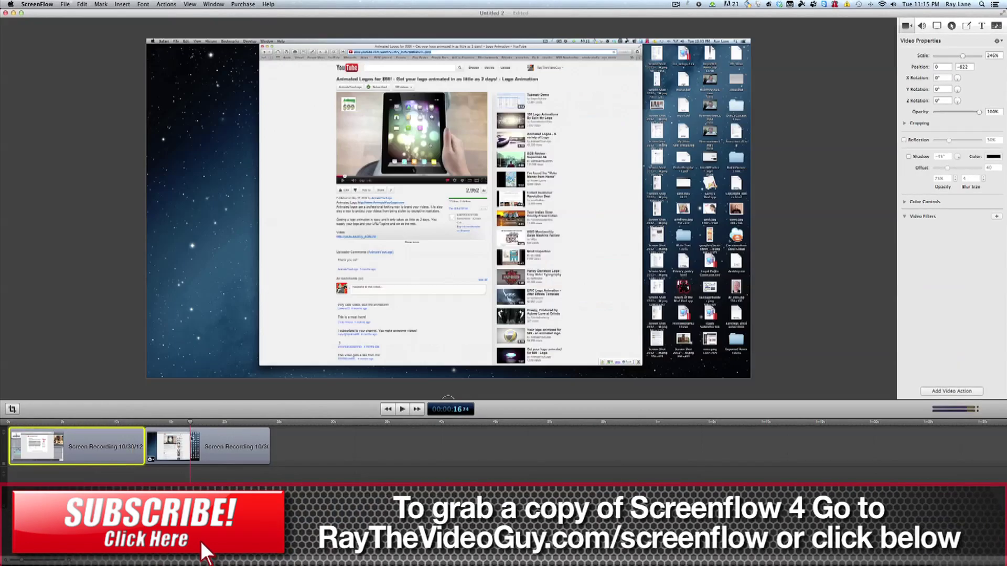
left_click(554, 314)
left_click(990, 55)
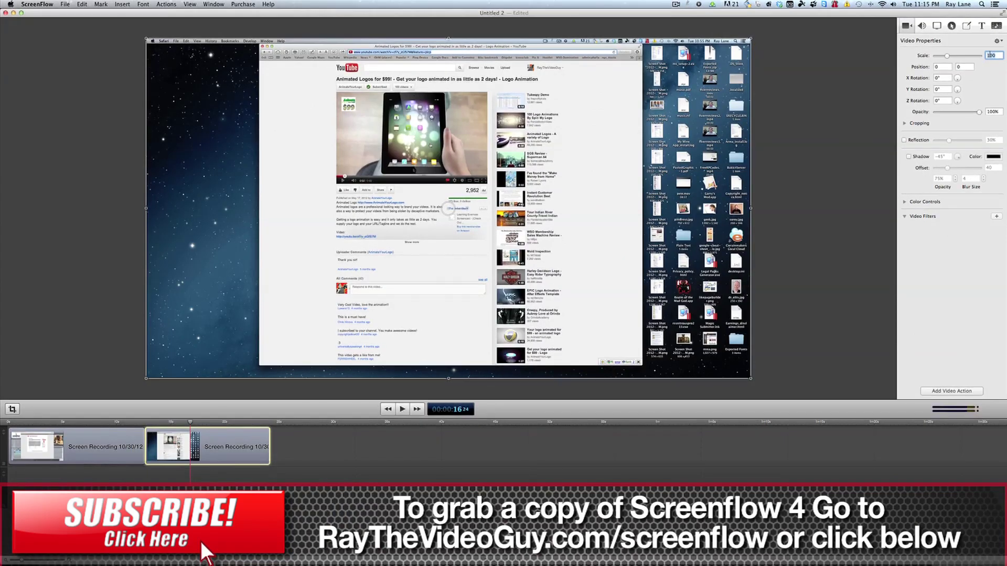
type("2465")
key("BackSpace")
type("6")
key("Return")
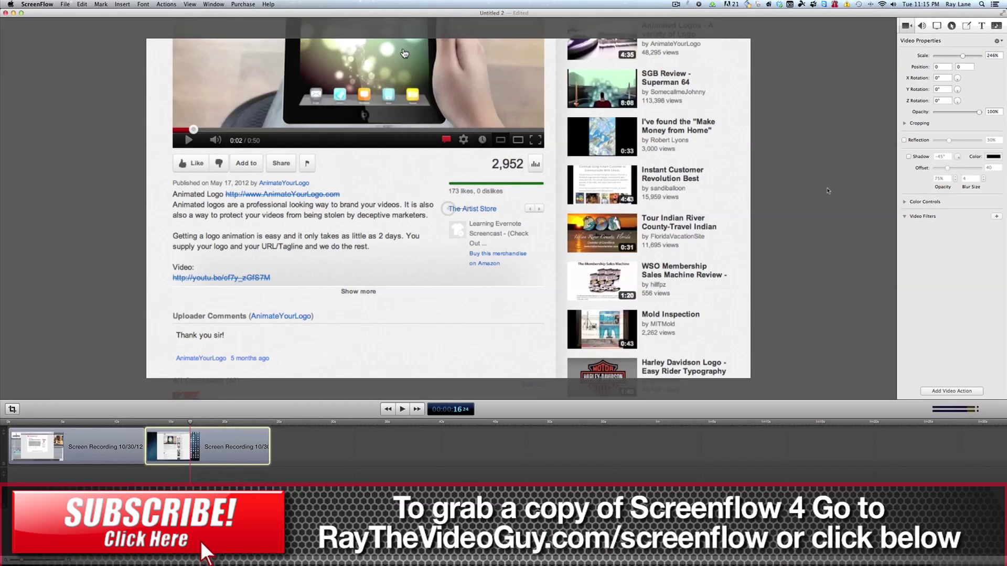
left_click_drag(492, 180, 498, 373)
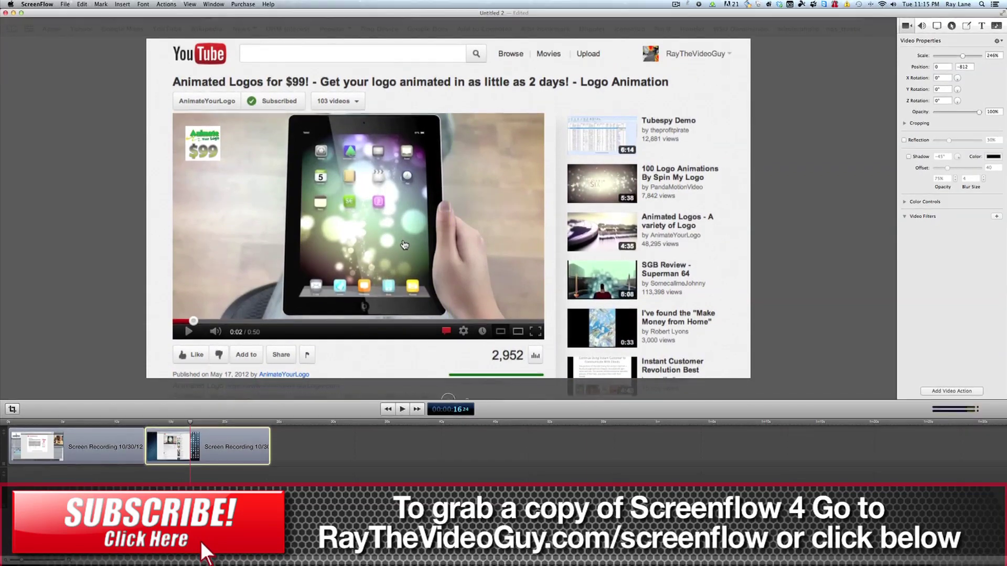
Try to align the second clip with the first by overlapping them, using 46% opacity on the first and position 5, -819 on the second.
left_click(132, 423)
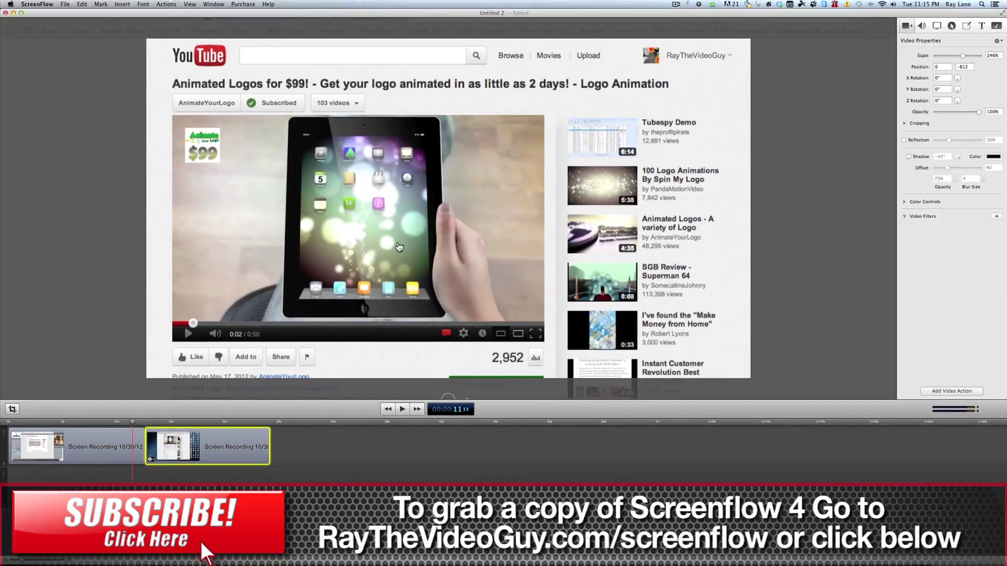
left_click(160, 422)
left_click_drag(289, 253, 289, 249)
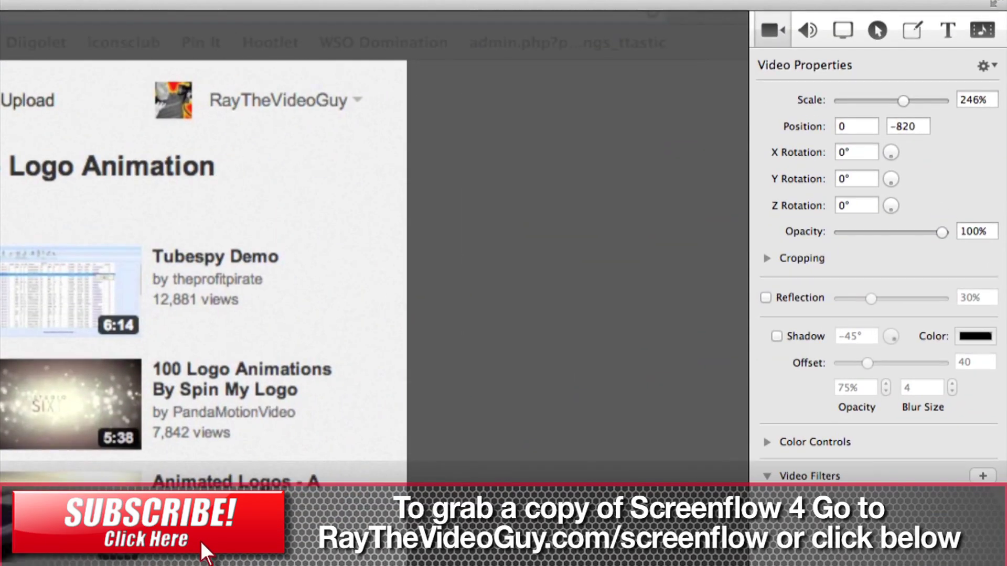
key("Escape")
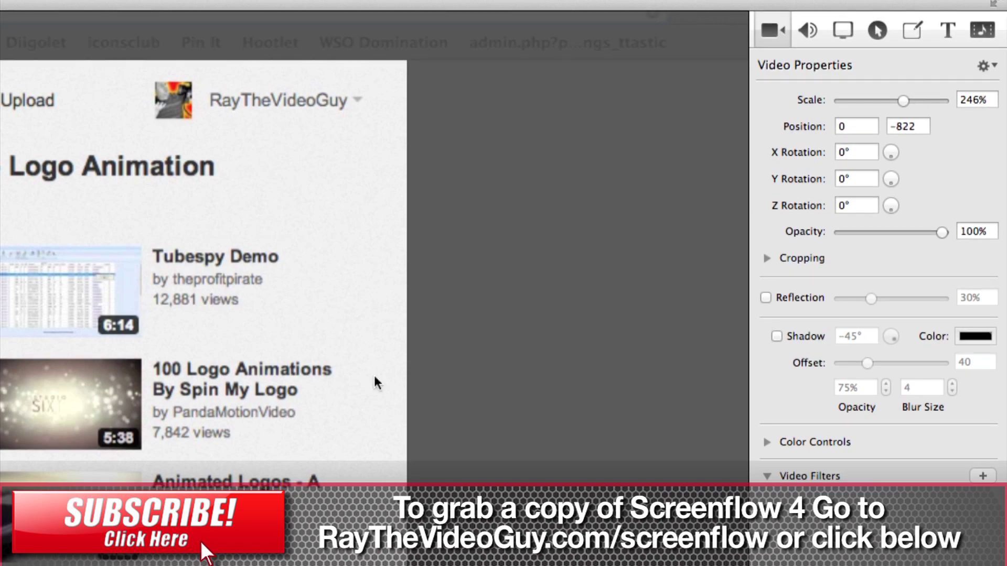
left_click_drag(878, 233, 886, 233)
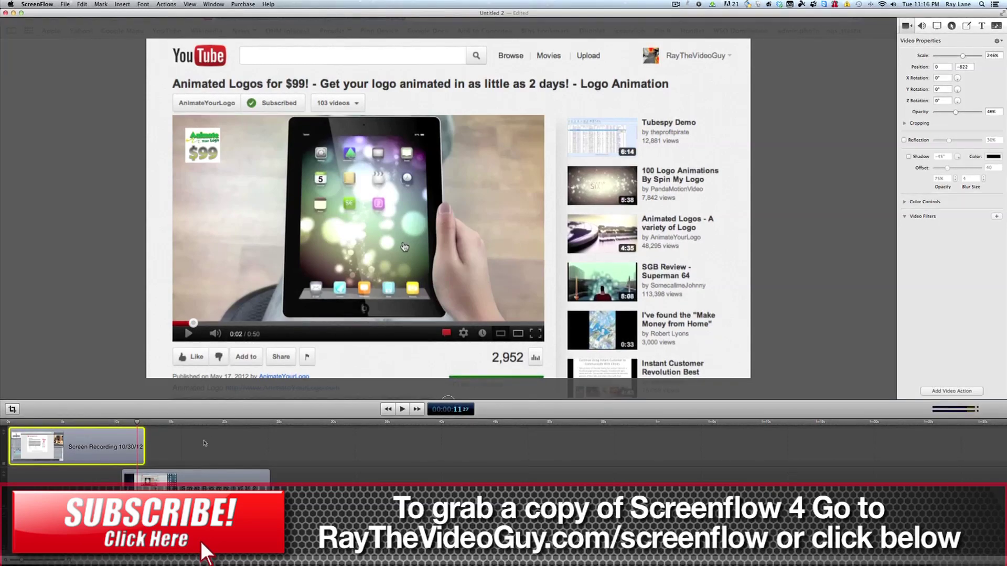
mouse_move(301, 278)
left_mouse_down()
mouse_move(301, 303)
mouse_move(303, 278)
left_mouse_up()
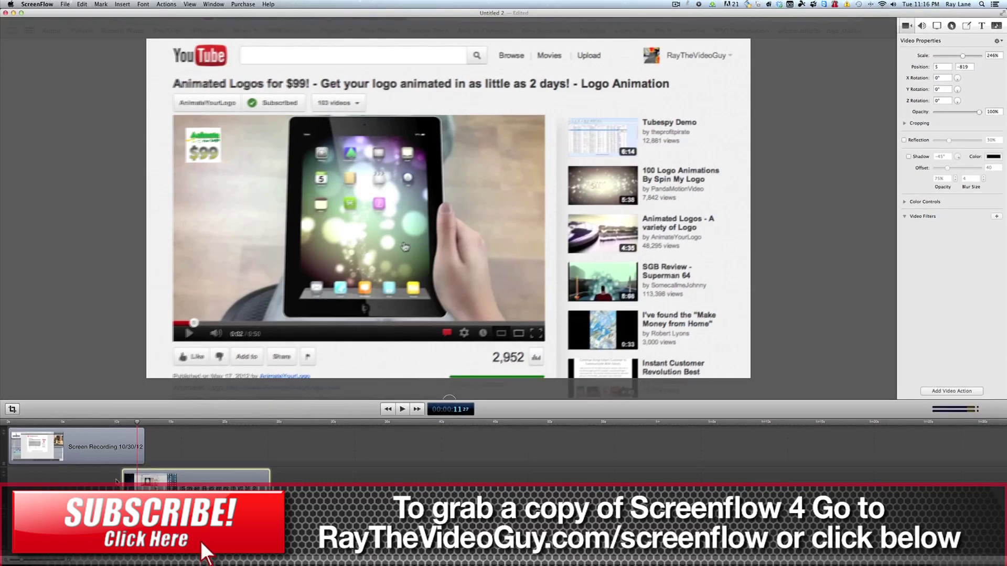
left_click_drag(137, 481, 184, 457)
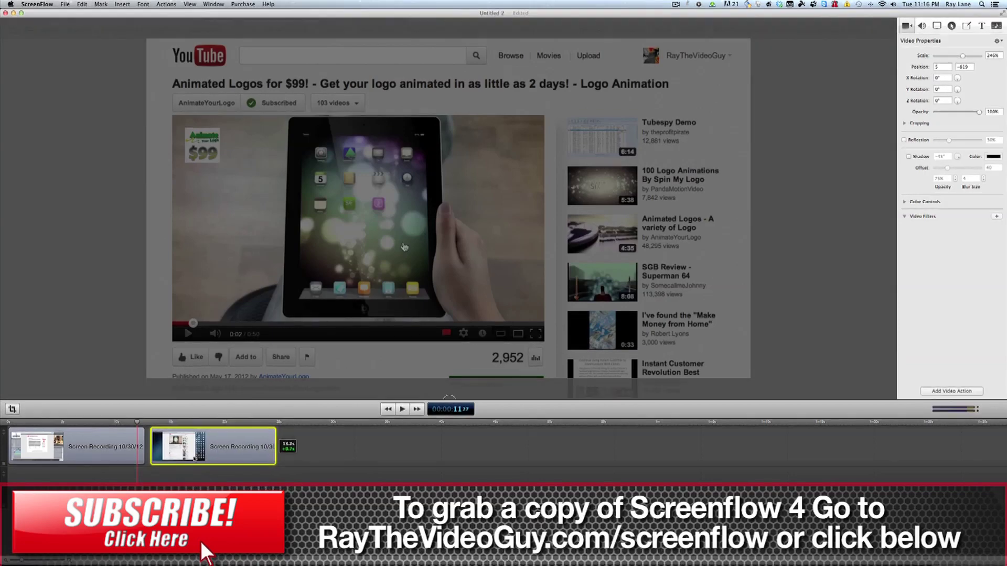
Undo the scaling, repositioning and overlapping of the two clips.
key("super+z")
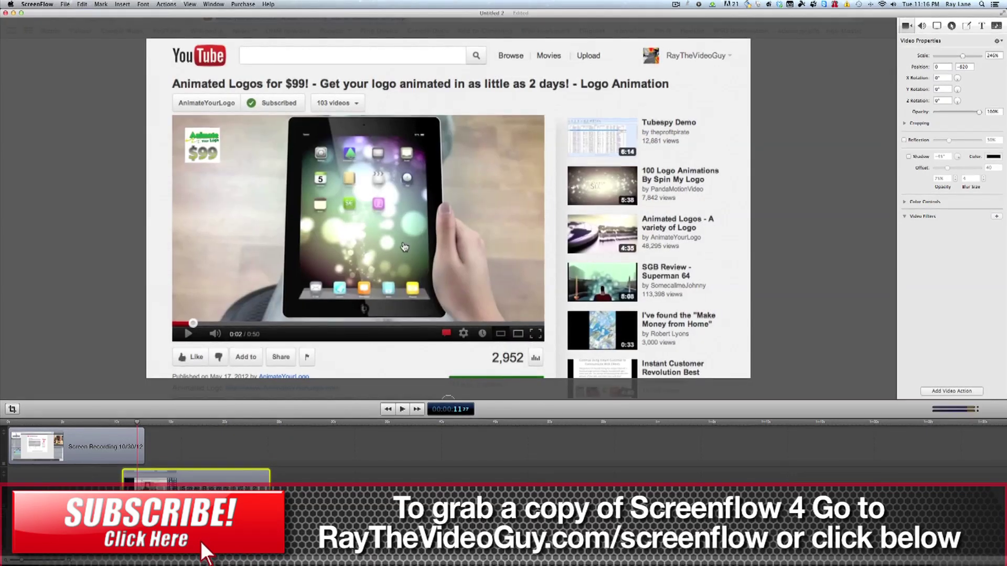
key("super+shift+z")
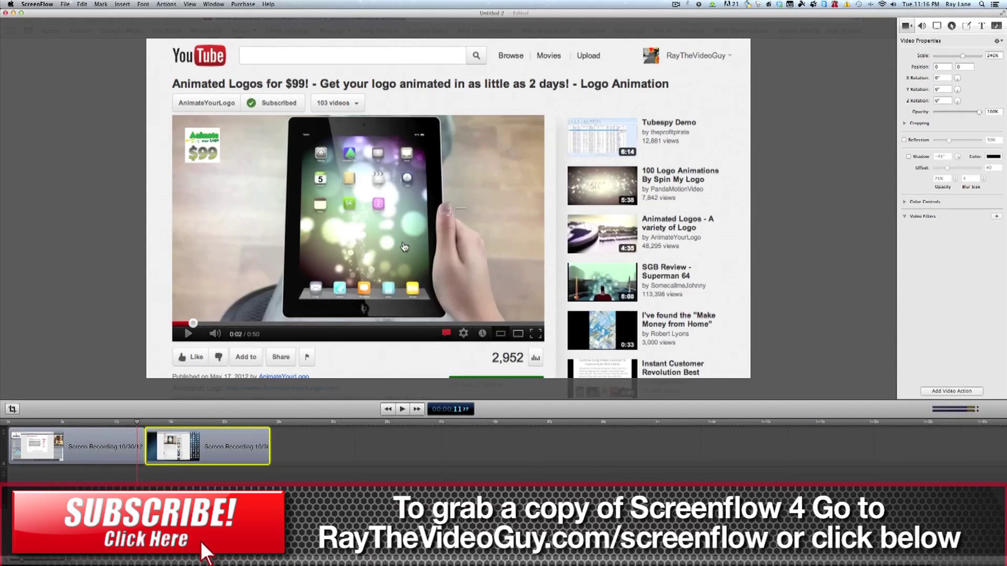
key("super+z")
key("super+z")
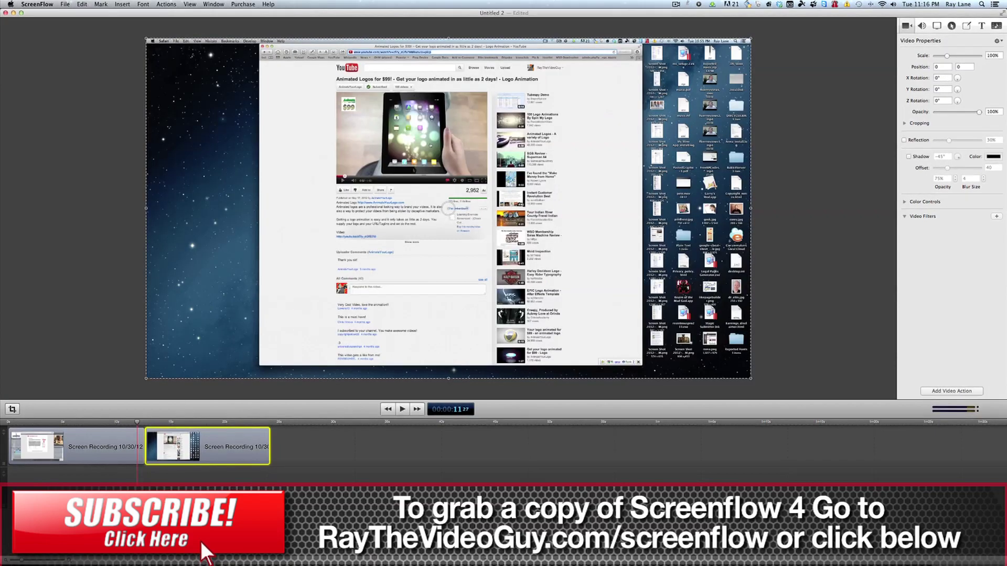
Combine both screen recording clips on the timeline into one nested clip.
left_click(180, 422)
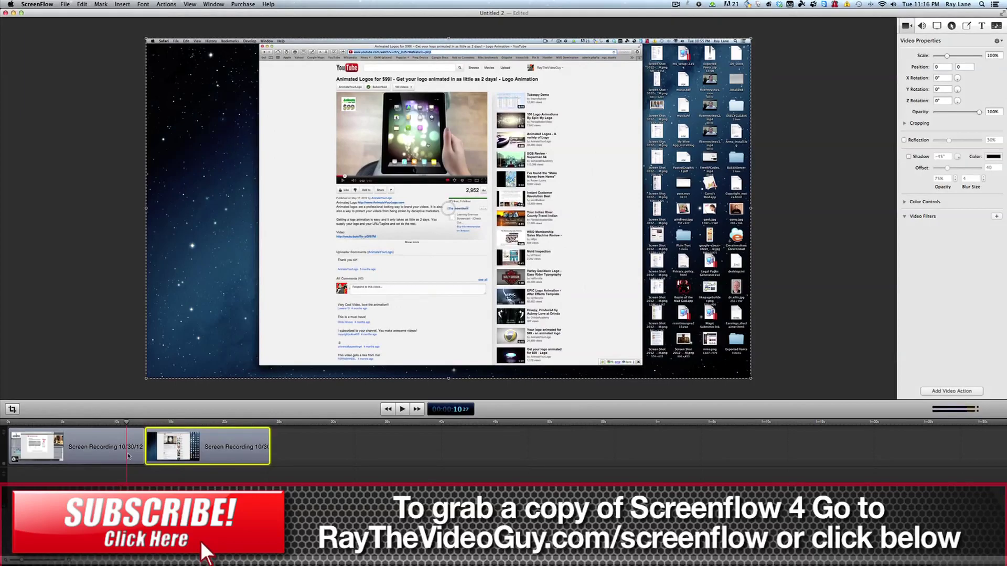
left_click(127, 459)
left_click(127, 458, "shift")
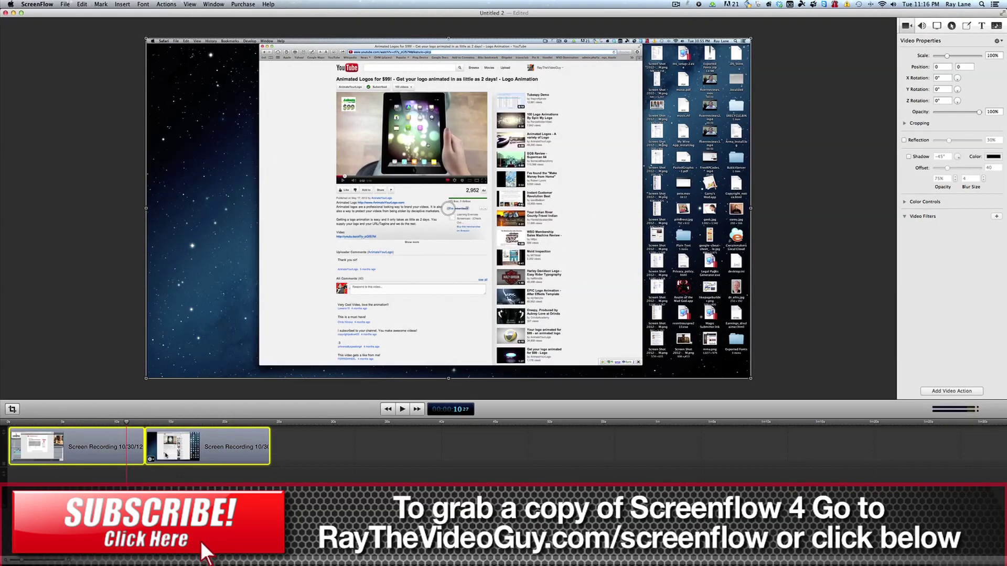
right_click(176, 454)
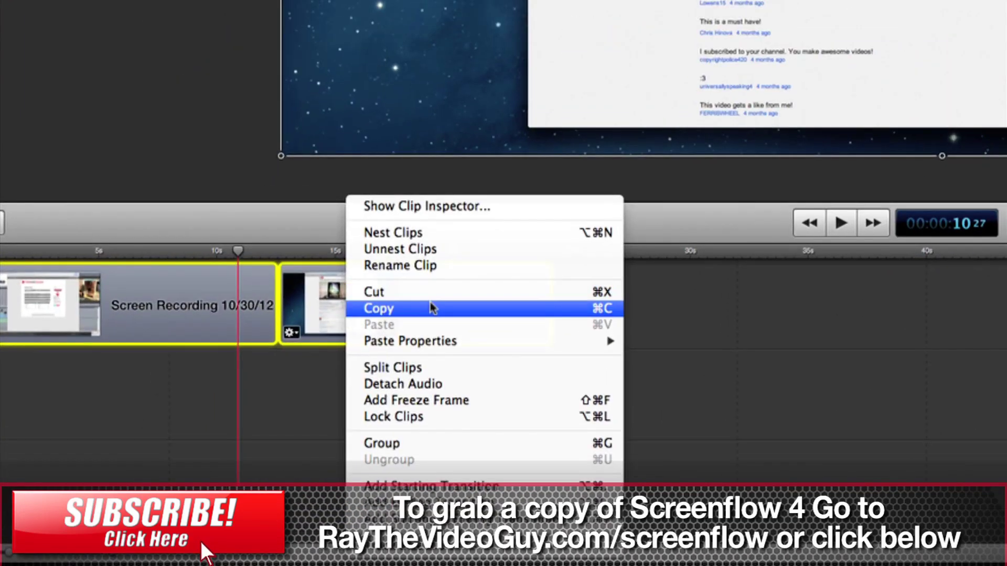
left_click(516, 237)
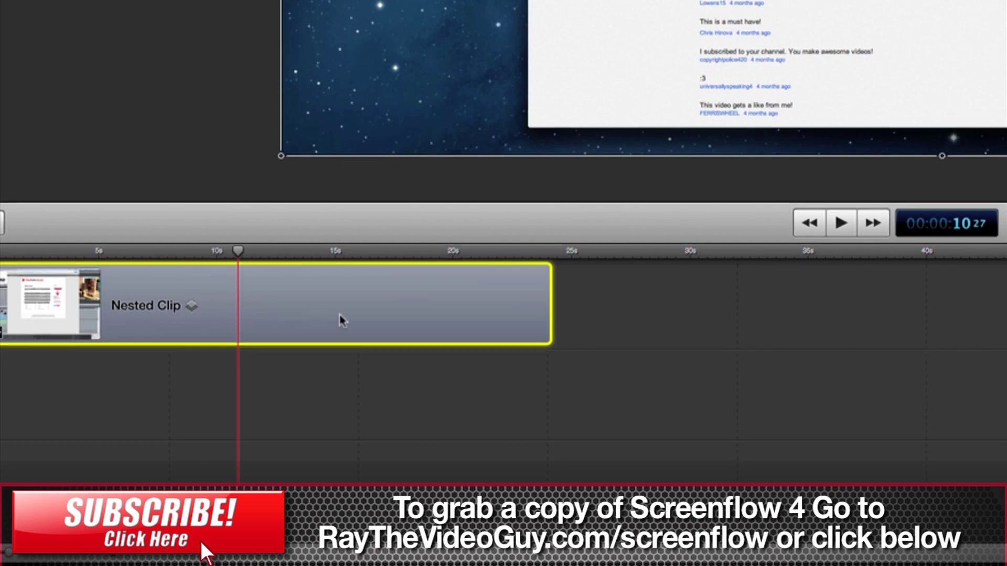
Open the nested clip to examine the two recordings inside it, and return to the Default timeline.
double_click(319, 314)
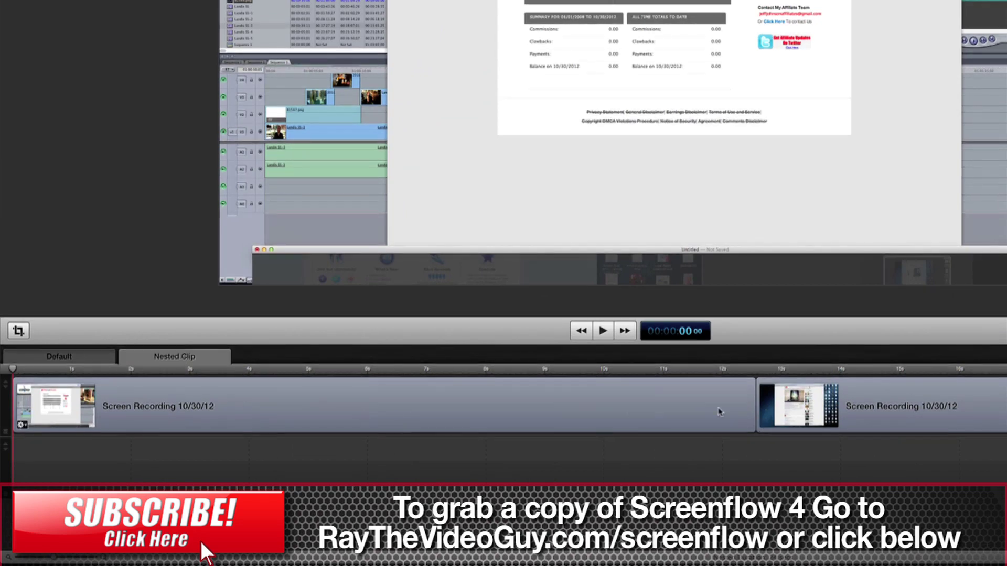
left_click(788, 369)
left_click_drag(742, 388, 789, 394)
left_click(783, 393)
left_click(692, 399)
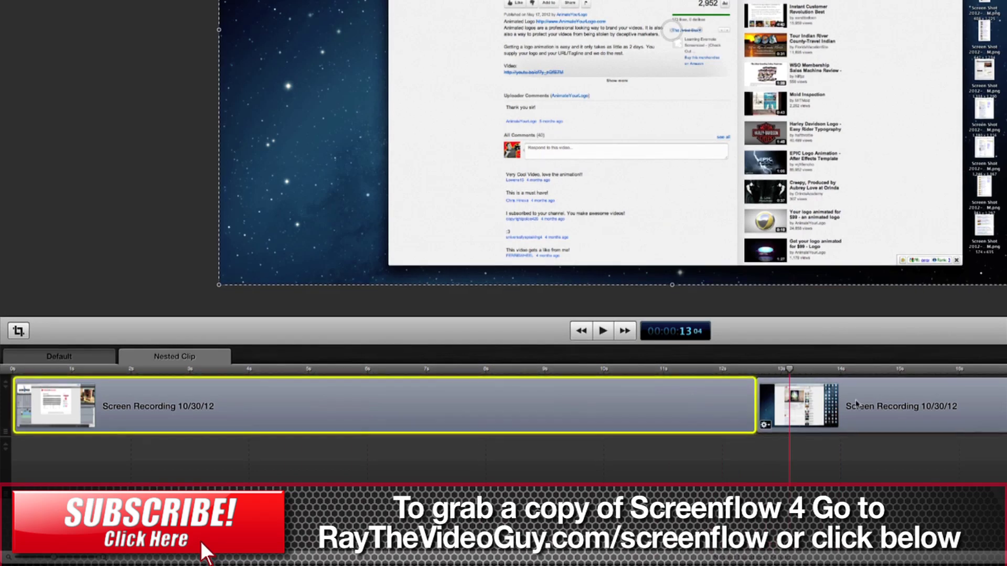
left_click(858, 403)
left_click(649, 402)
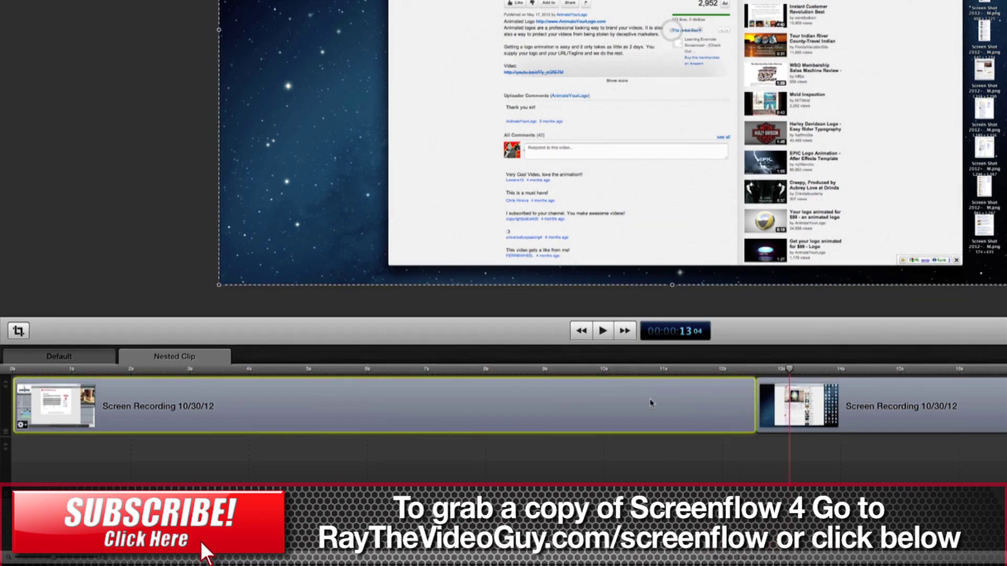
left_click(86, 359)
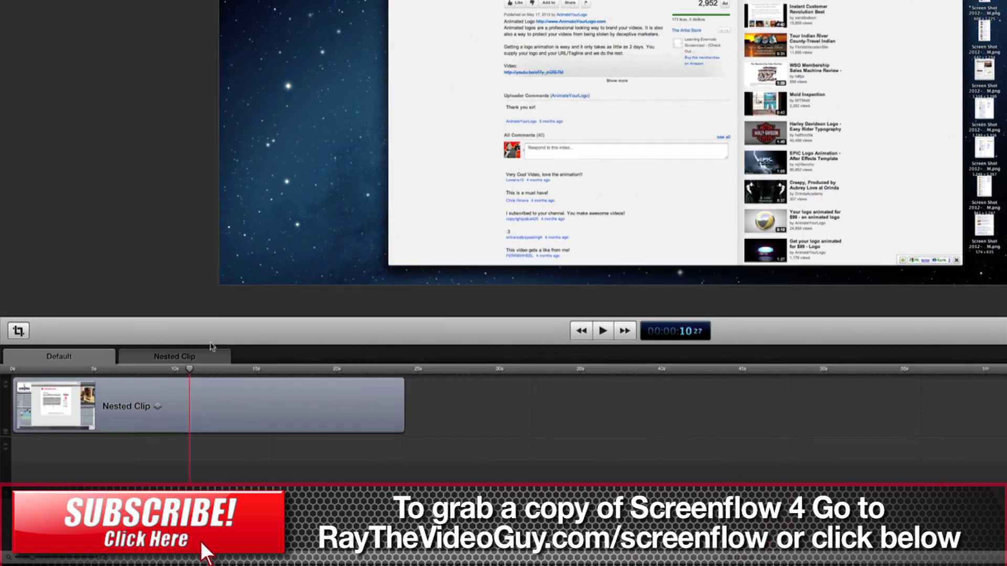
Scale the nested clip to 213%, reposition it to 42, -608, and scrub across the internal cut to check it.
left_click(194, 415)
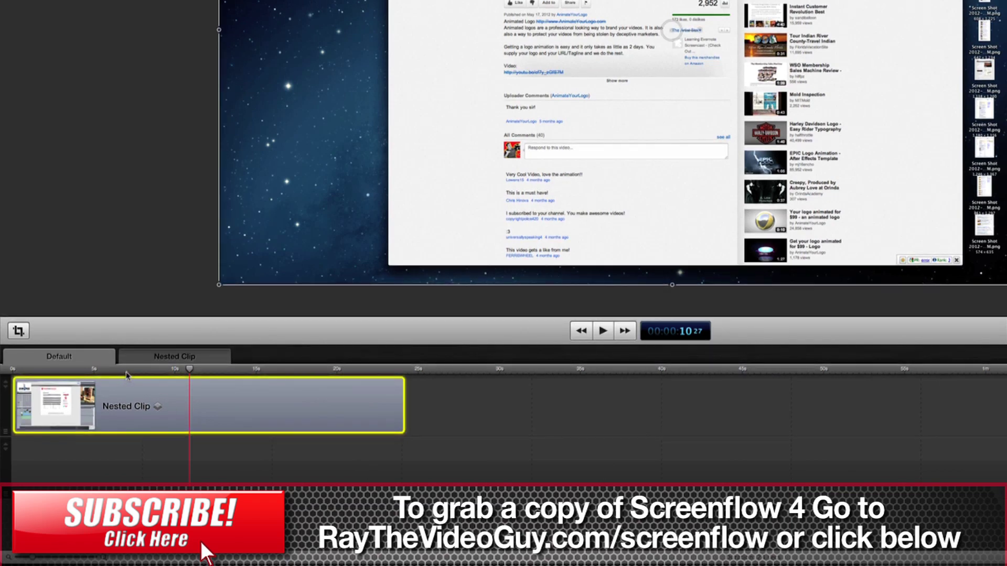
key("space")
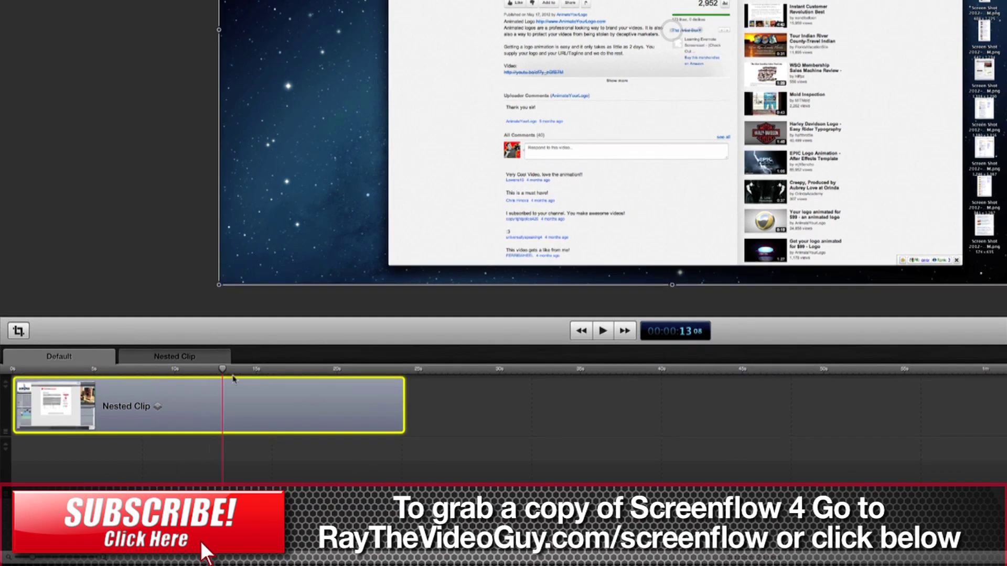
left_click_drag(210, 381, 131, 387)
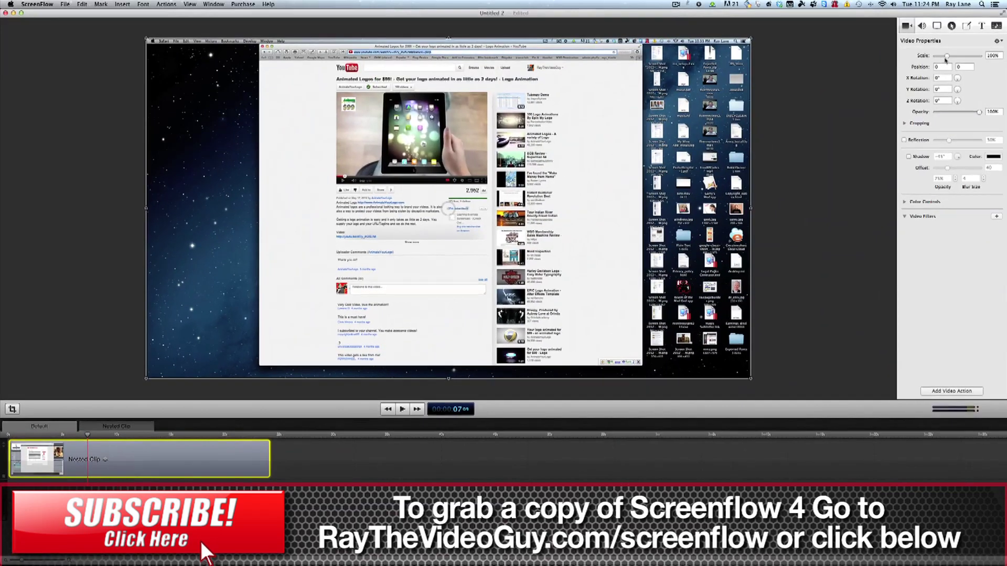
left_click_drag(948, 58, 960, 56)
left_click_drag(590, 128, 598, 270)
left_click_drag(87, 435, 132, 442)
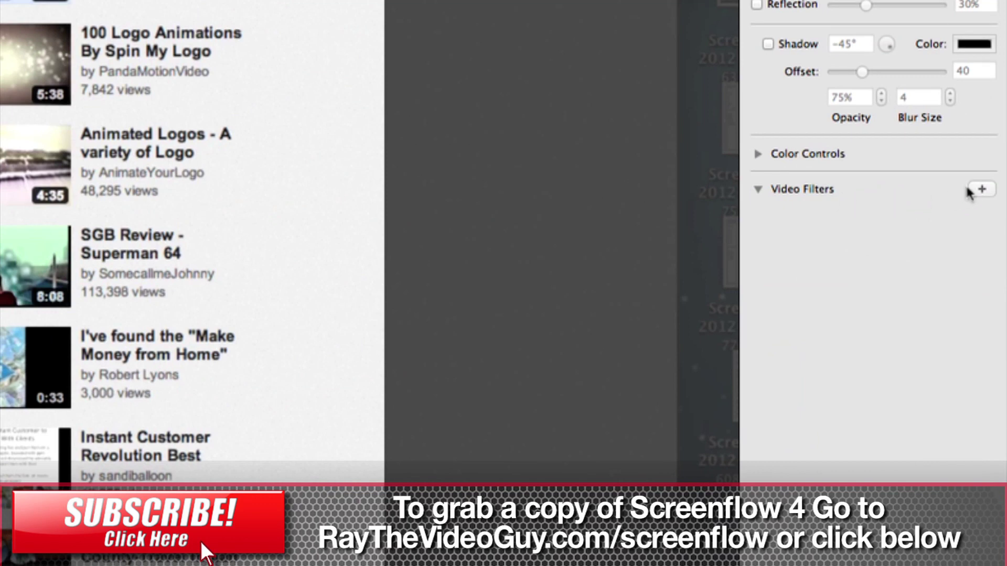
Add the Color Posterize video filter to the nested clip and check several points along it.
left_click(979, 192)
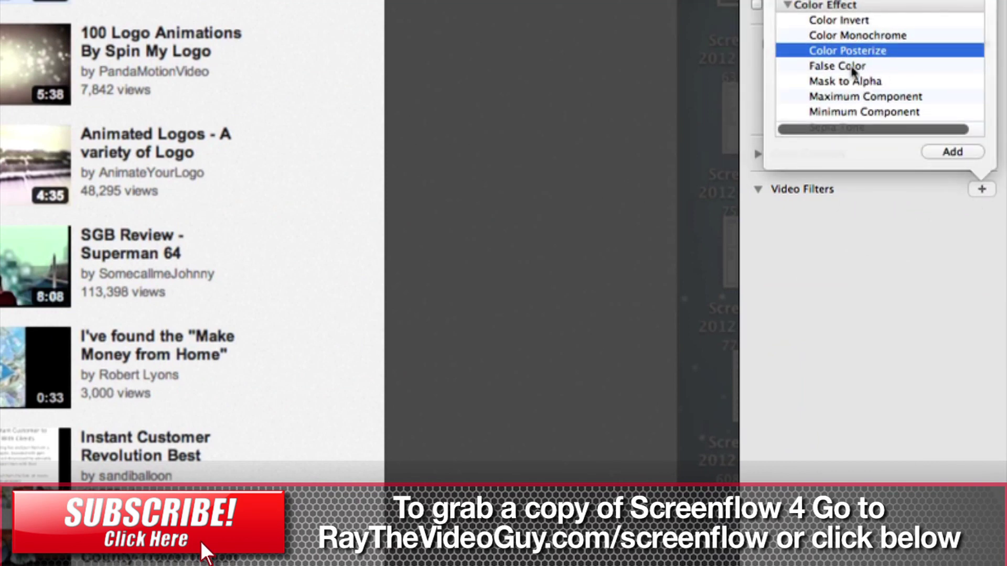
left_click(952, 152)
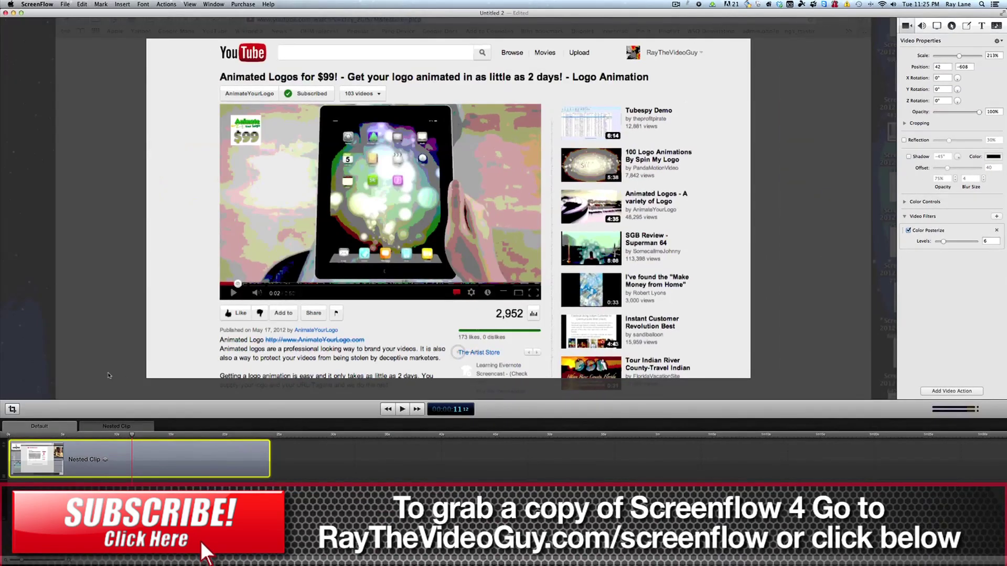
left_click_drag(69, 435, 95, 438)
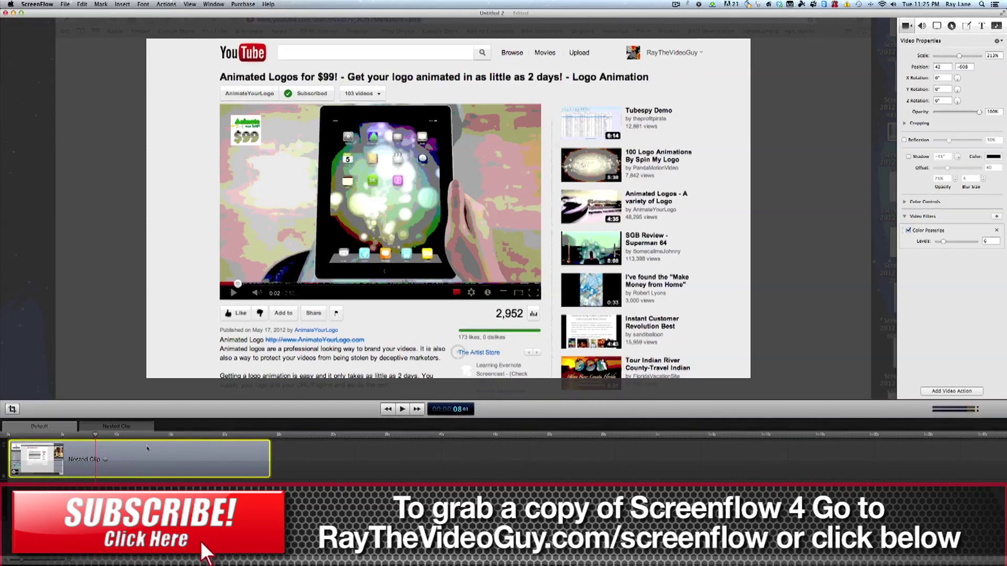
left_click(162, 434)
left_click(216, 436)
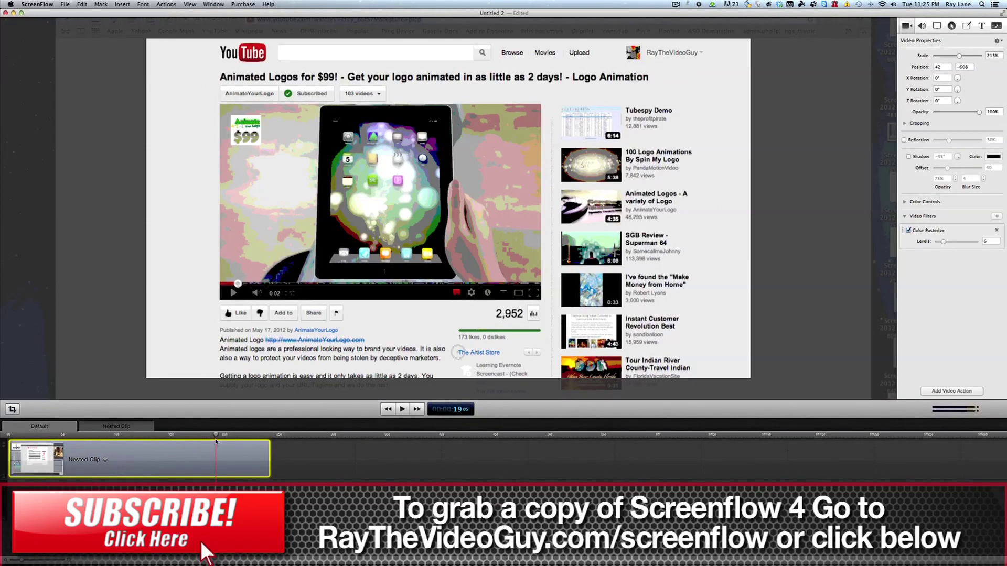